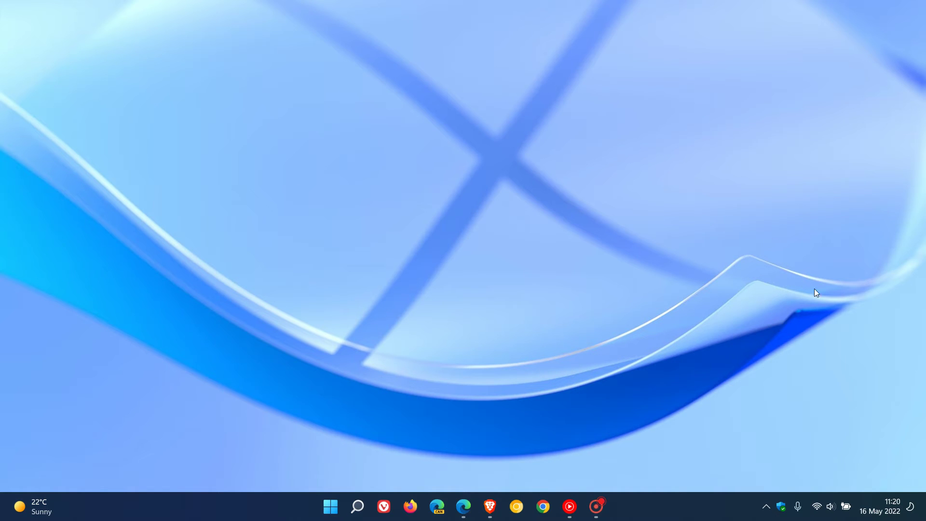
# - Open the taskbar calendar flyout showing Monday, 16 May in the May 2022 view
pyautogui.click(887, 509)
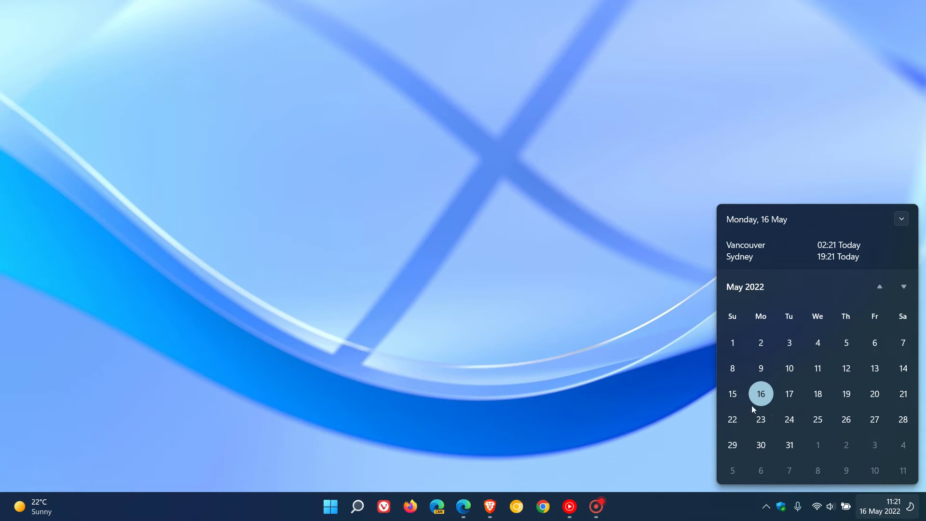
# - Dismiss the calendar flyout to return to the plain desktop
pyautogui.click(572, 256)
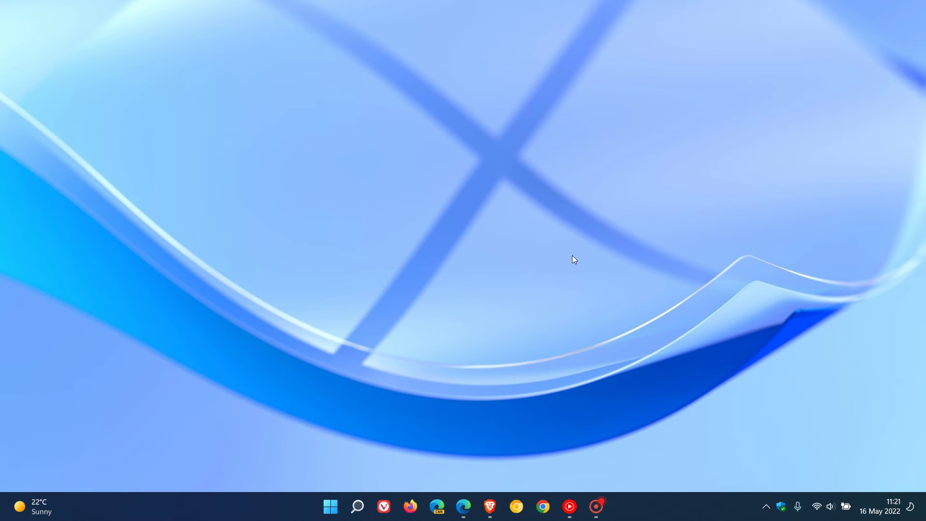
# - Restore the Edge window showing WalkingCat's 'Windows 11 22H2 RTM = May 24' tweet
pyautogui.click(463, 507)
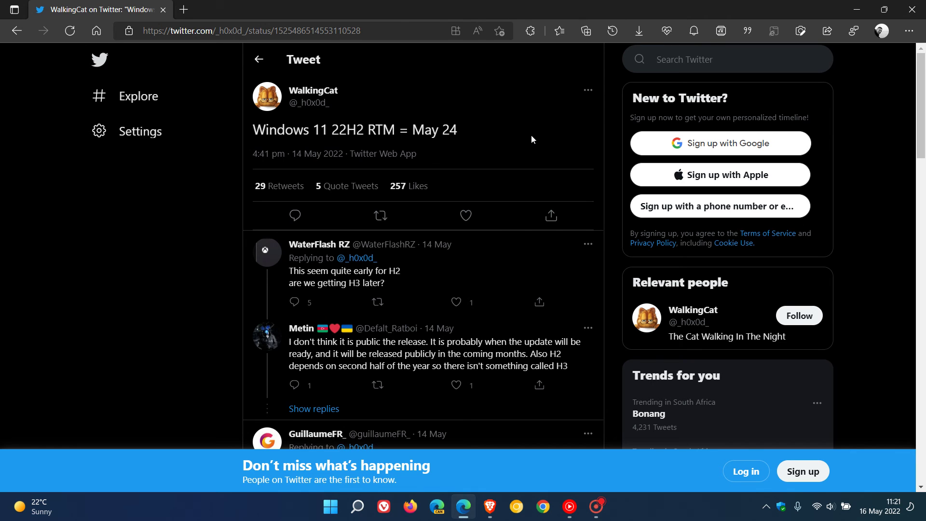
# - Minimize the Edge window with WalkingCat's tweet to reveal the empty desktop
pyautogui.click(858, 14)
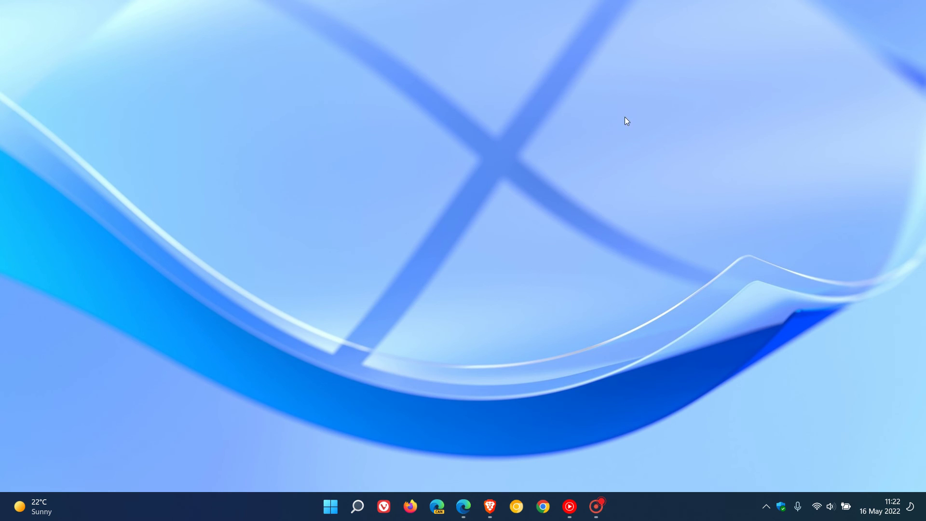